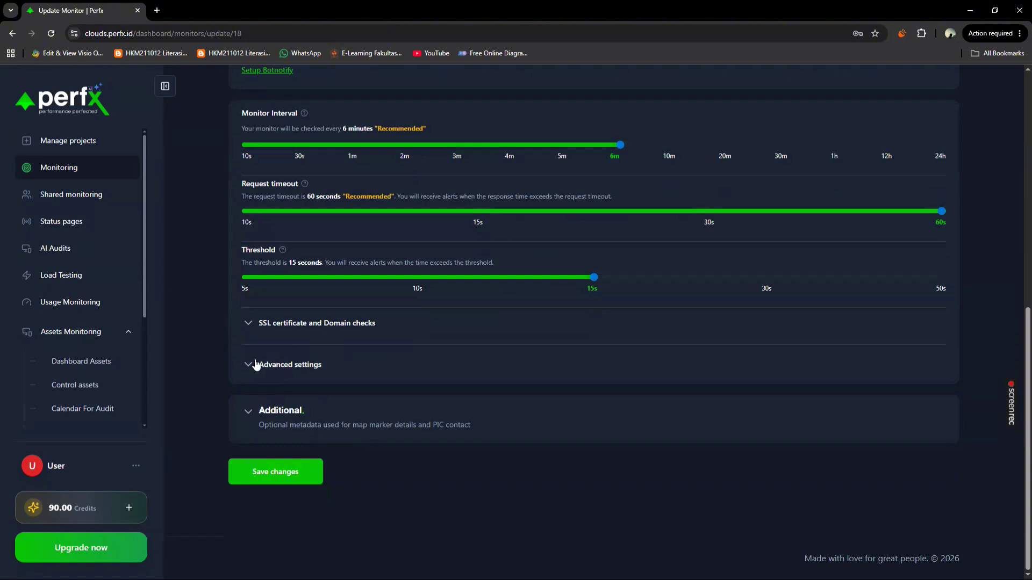
Step: Expand the Advanced settings section of the monitor's update form
left_click(248, 364)
scroll(309, 343, "down", 2)
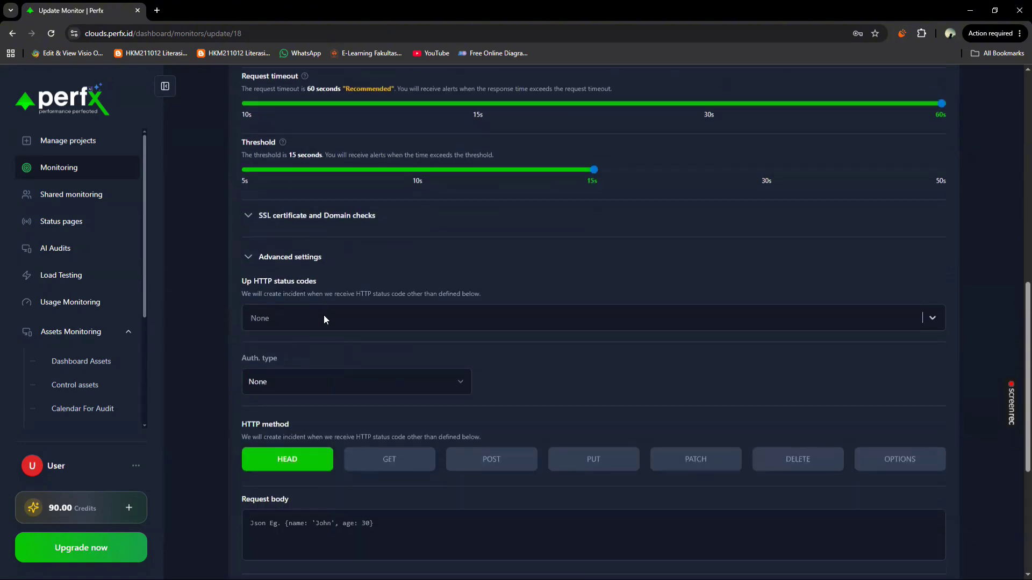
scroll(323, 319, "down", 1)
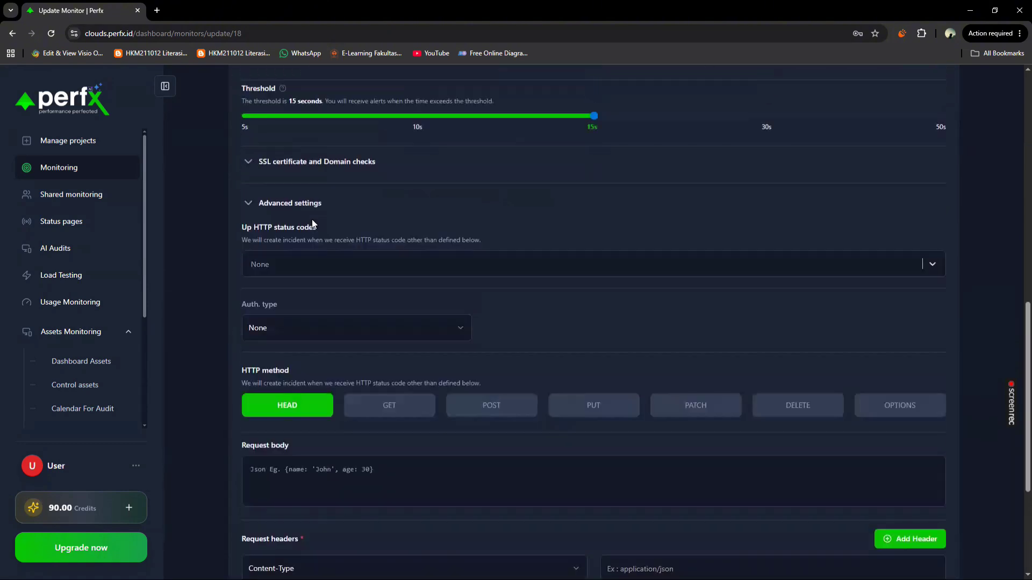
scroll(364, 249, "up", 1)
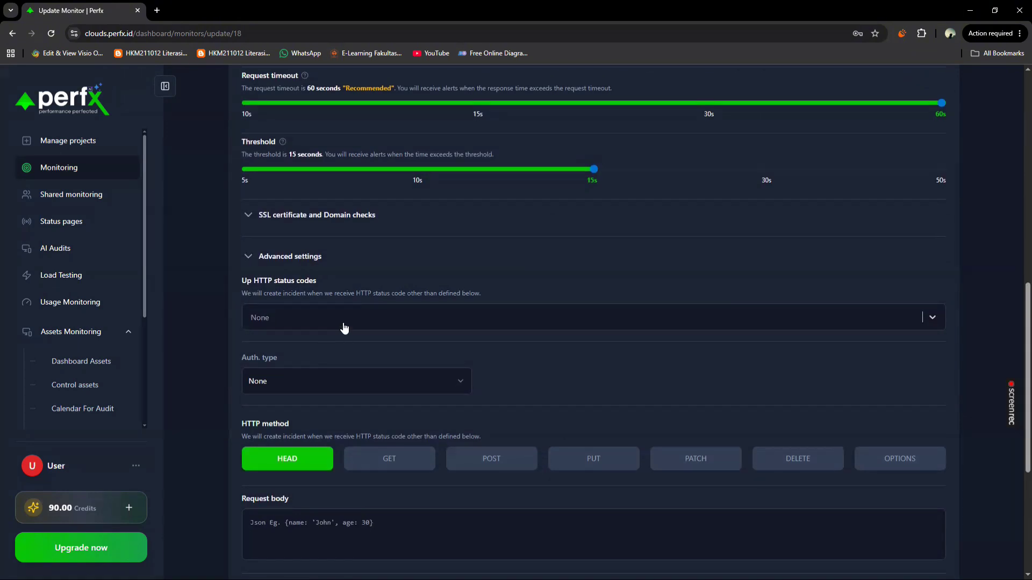
scroll(339, 322, "down", 1)
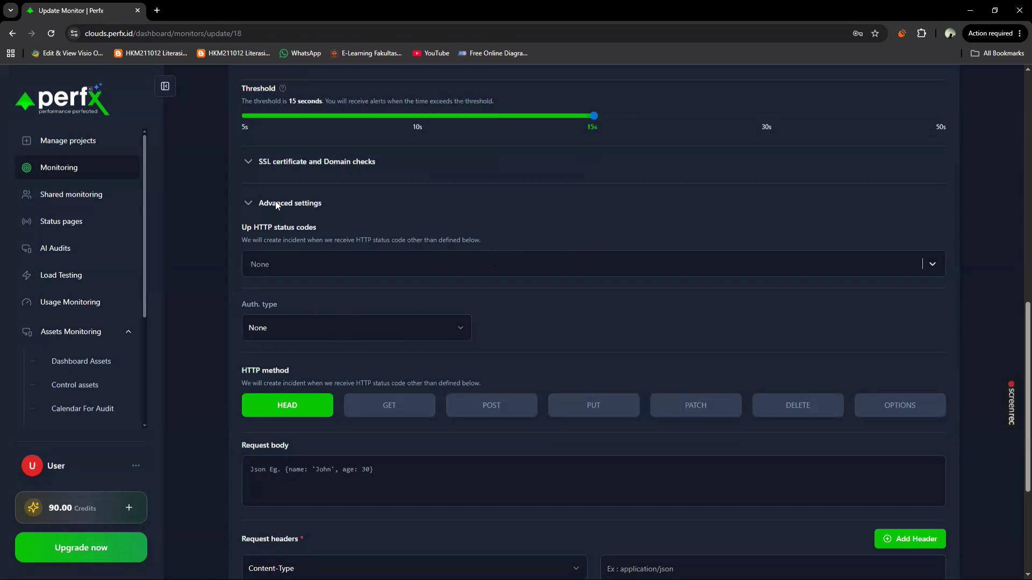
left_click(249, 202)
left_click(252, 364)
scroll(287, 282, "down", 1)
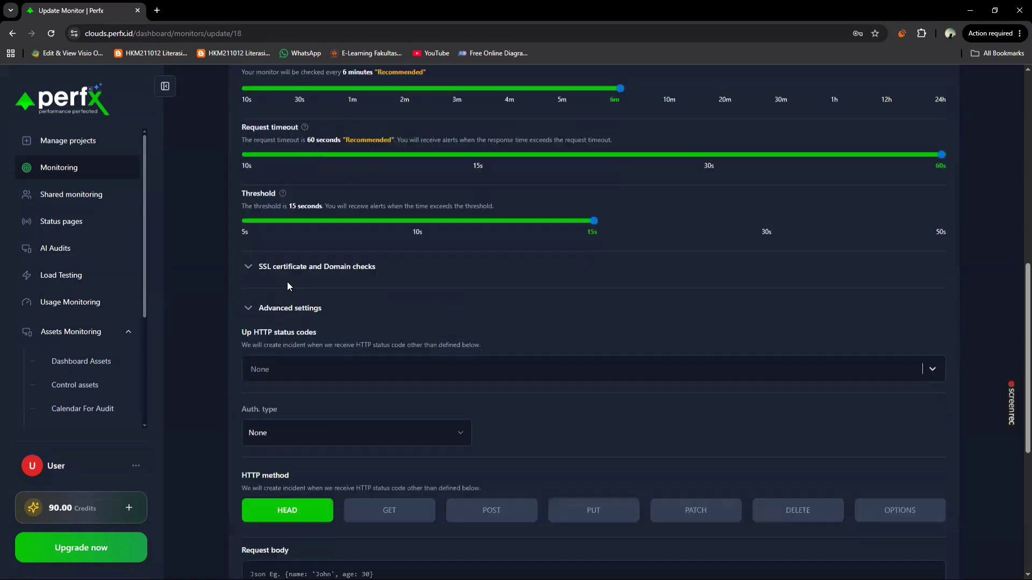
scroll(287, 285, "down", 3)
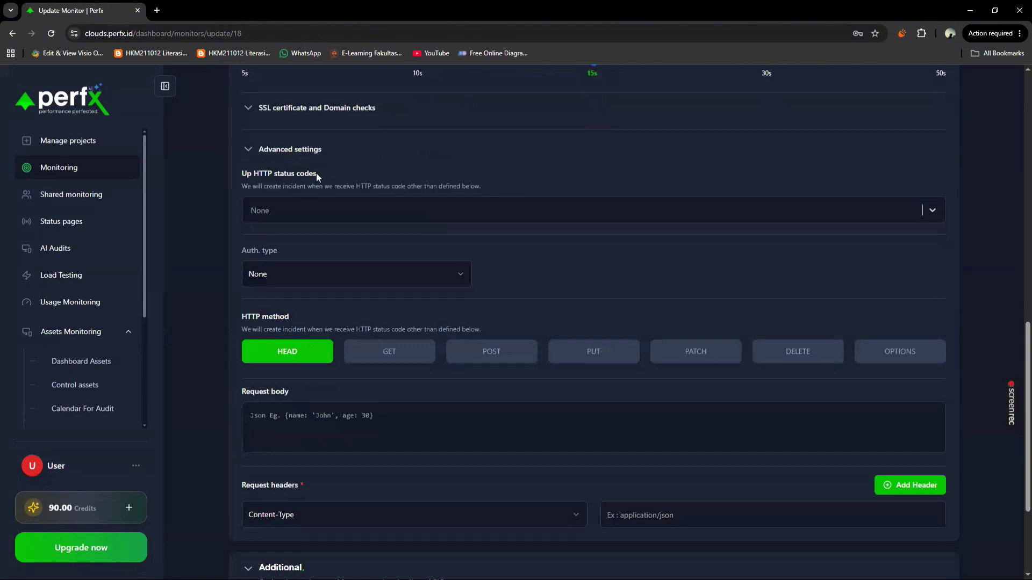
Step: Try 2xx as the accepted Up HTTP status code and remove it again
left_click_drag(316, 173, 242, 177)
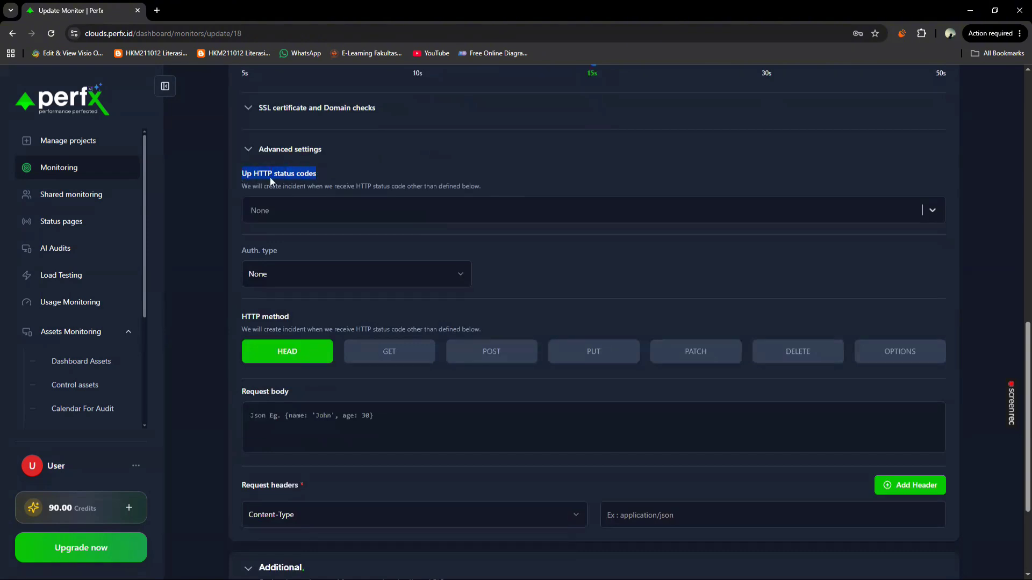
left_click(311, 175)
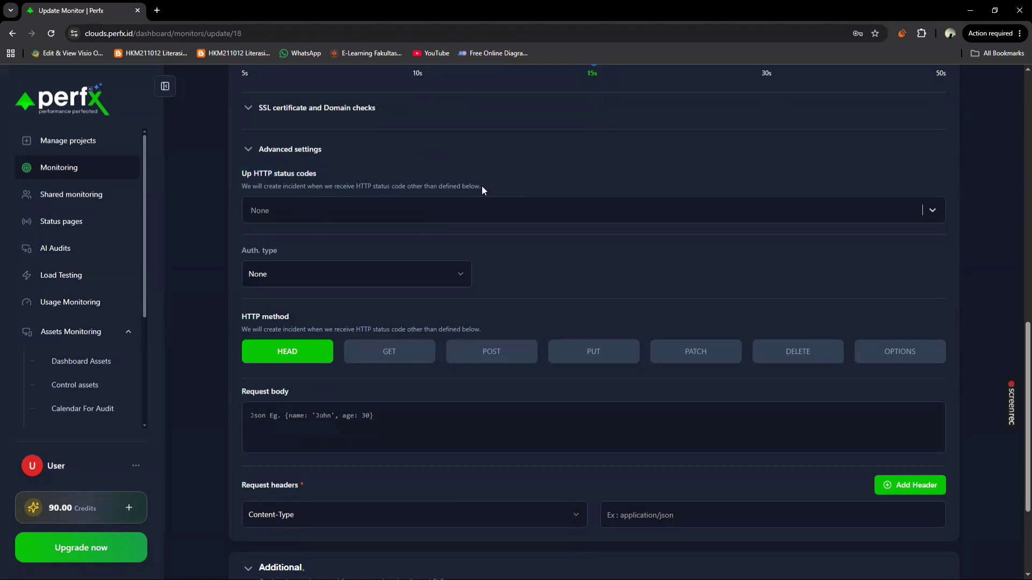
left_click_drag(481, 185, 298, 189)
left_click(376, 160)
left_click(432, 210)
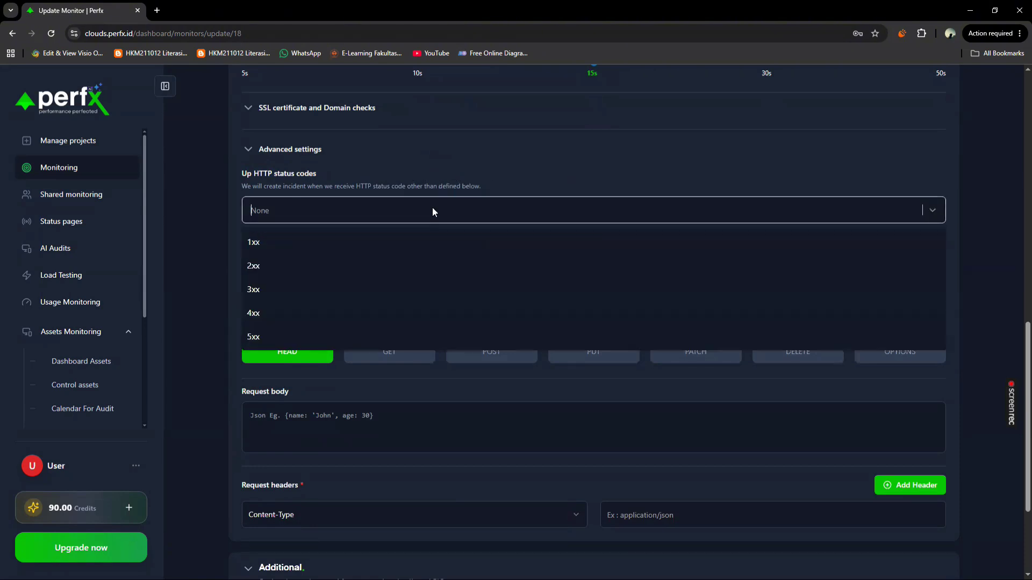
left_click(432, 210)
left_click(429, 210)
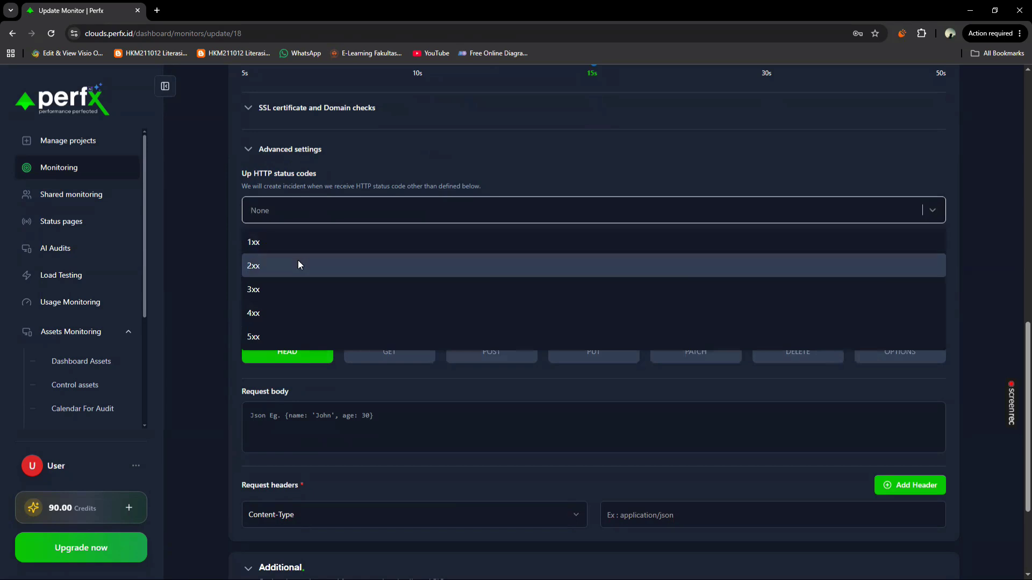
left_click(298, 263)
scroll(309, 253, "up", 1)
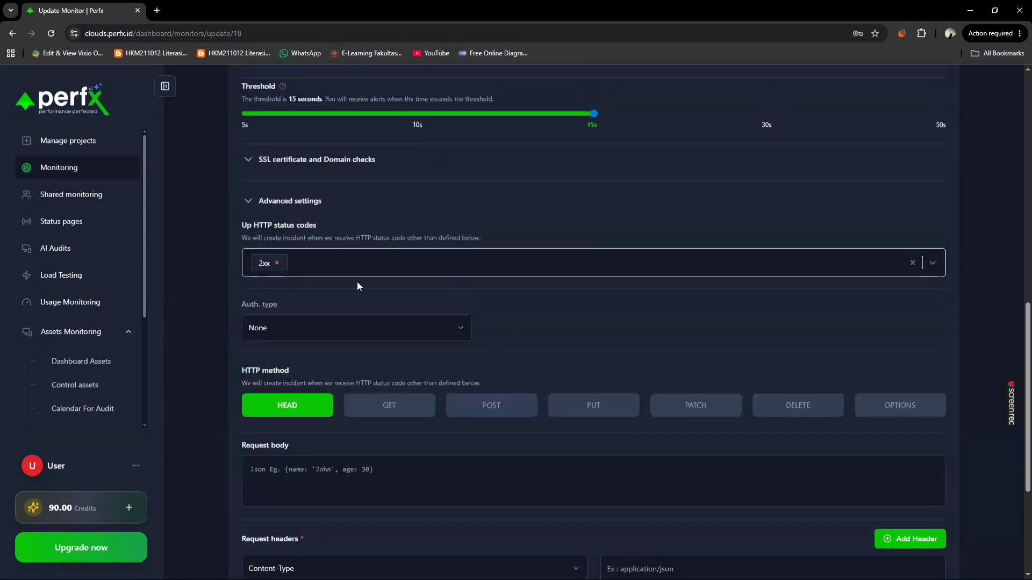
left_click(277, 264)
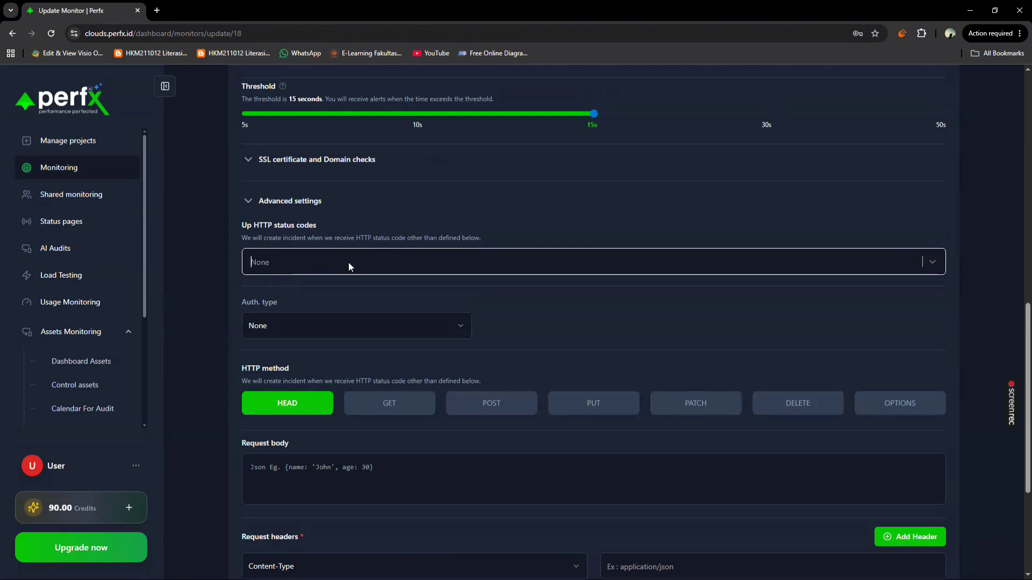
Step: Add 2xx to the monitor's Up HTTP status codes
left_click(360, 263)
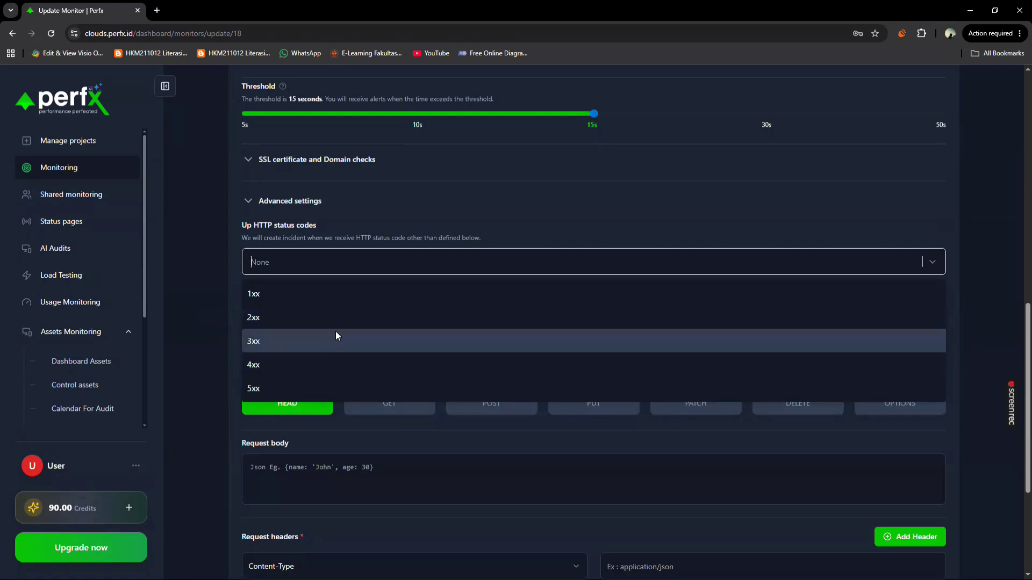
left_click(328, 317)
scroll(433, 283, "down", 1)
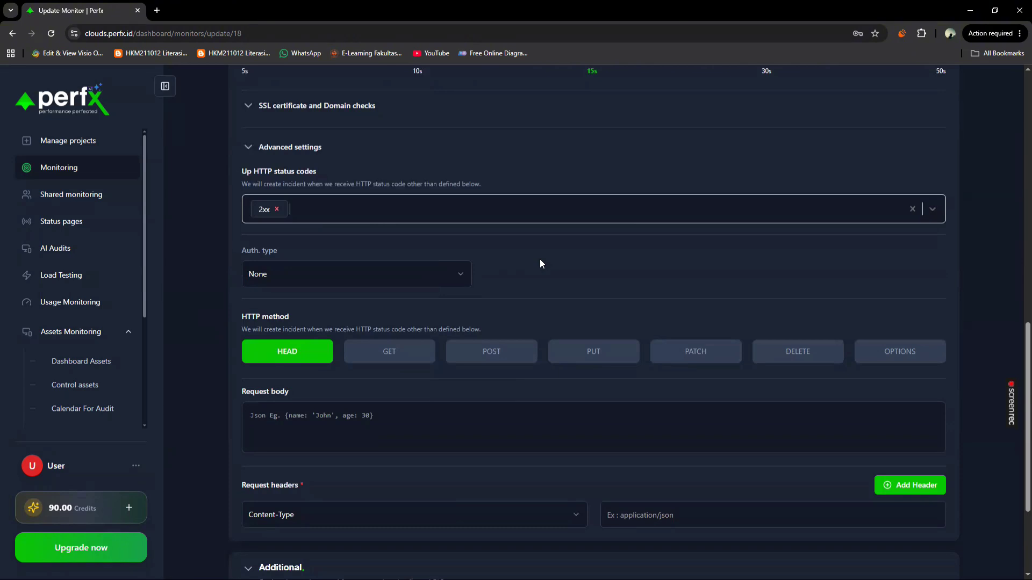
Step: Review the available authentication types and keep None as the monitor's Auth. type
left_click_drag(309, 256, 241, 256)
left_click_drag(327, 245, 225, 250)
left_click(311, 245)
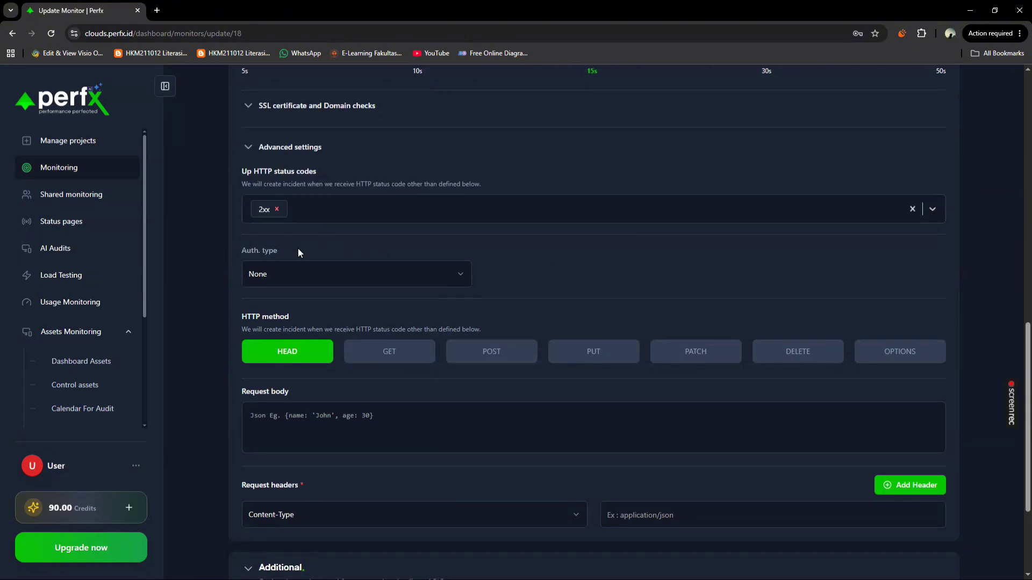
scroll(359, 253, "up", 1)
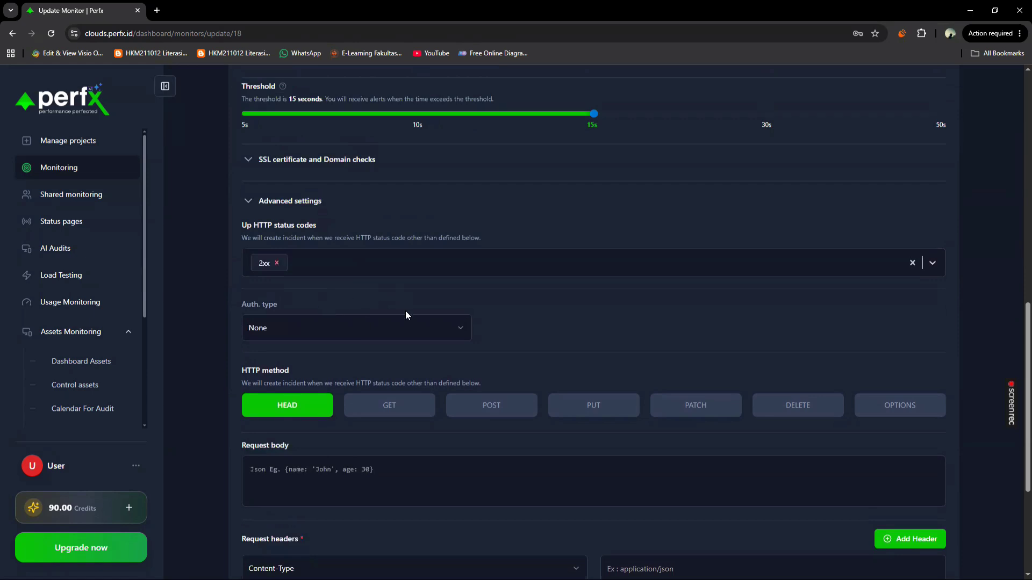
left_click(352, 330)
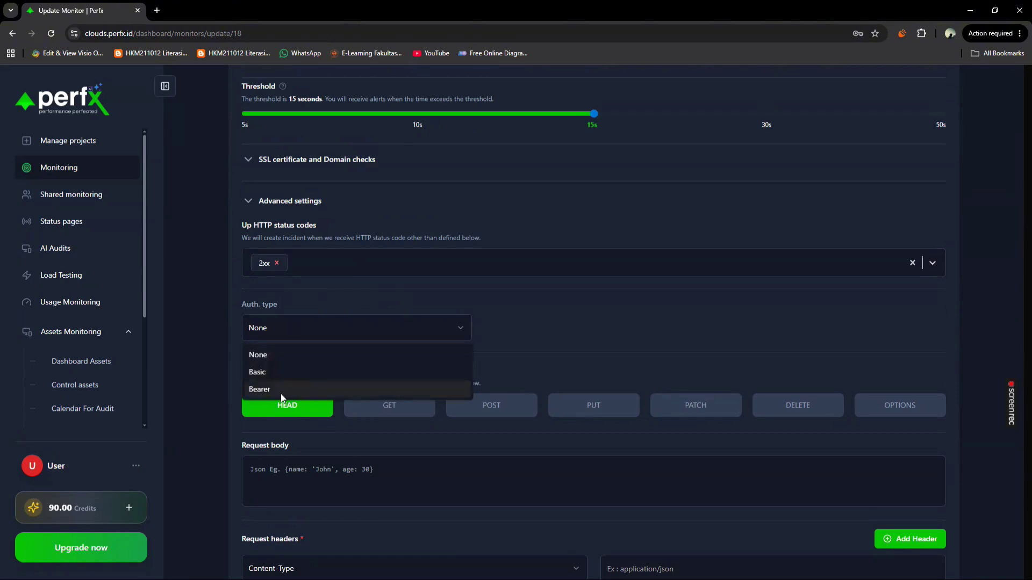
left_click(286, 355)
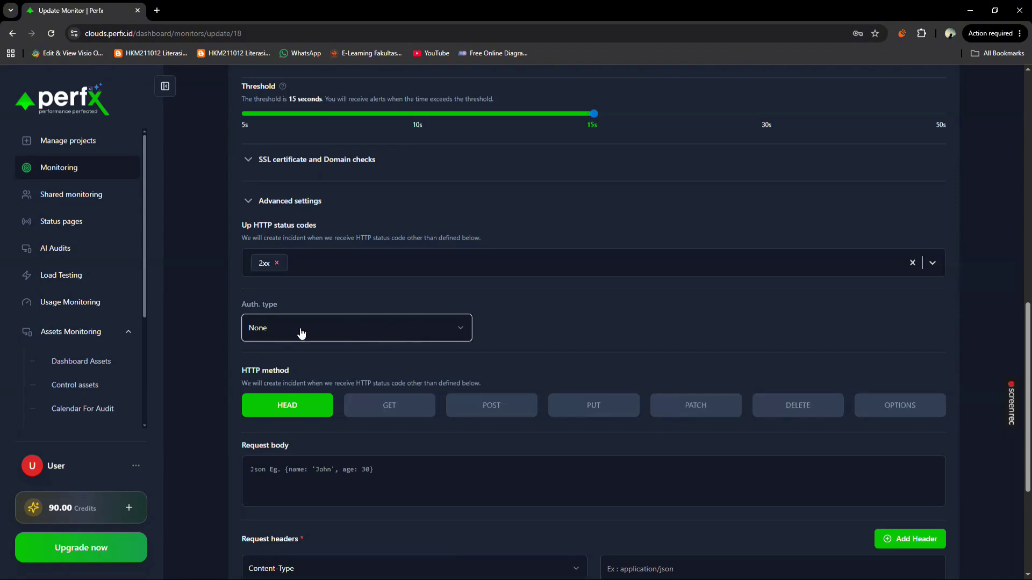
Step: Try the Basic authentication type and examine its username and password fields without filling them in
left_click(341, 325)
left_click(287, 369)
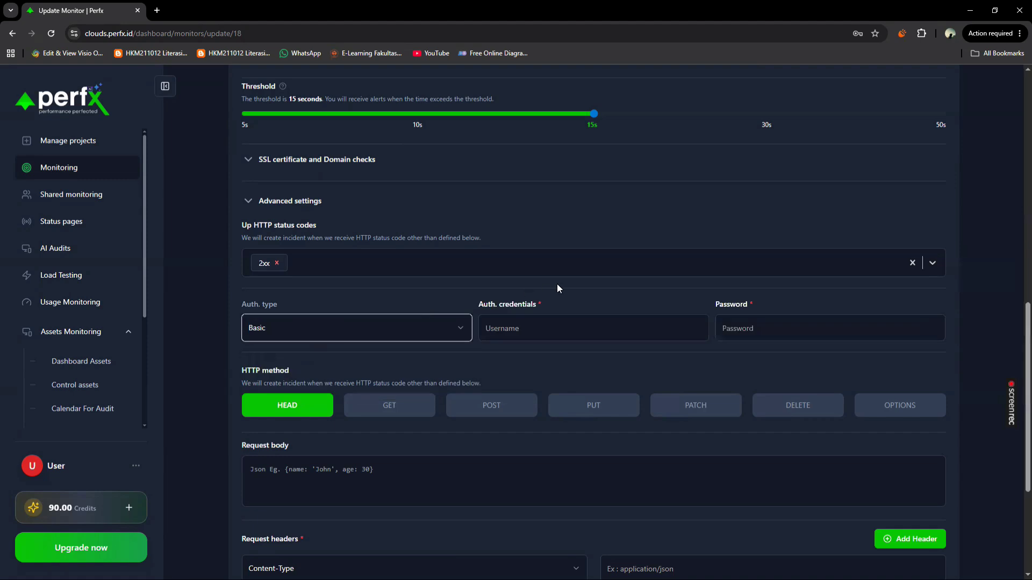
left_click(490, 325)
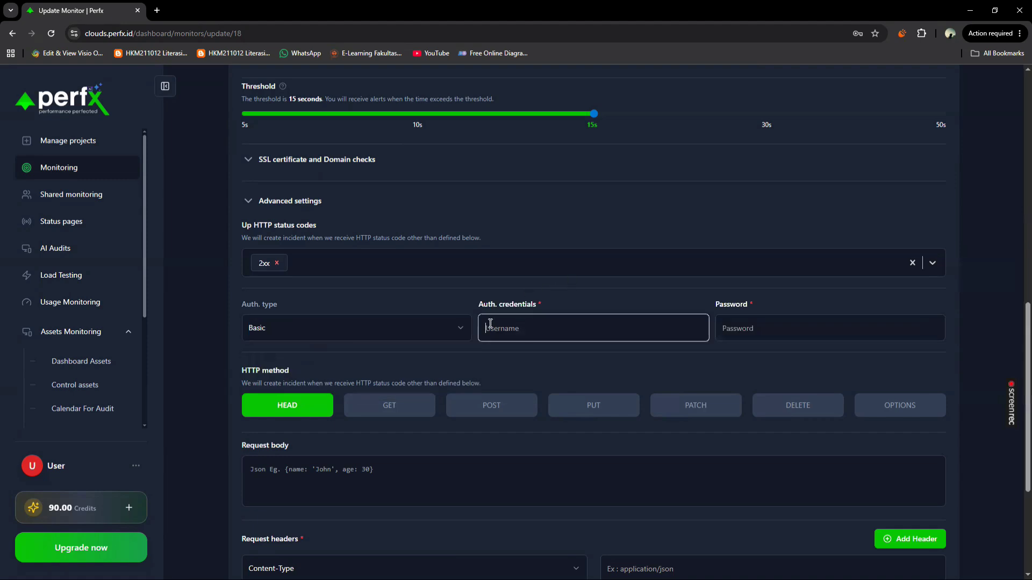
left_click(833, 324)
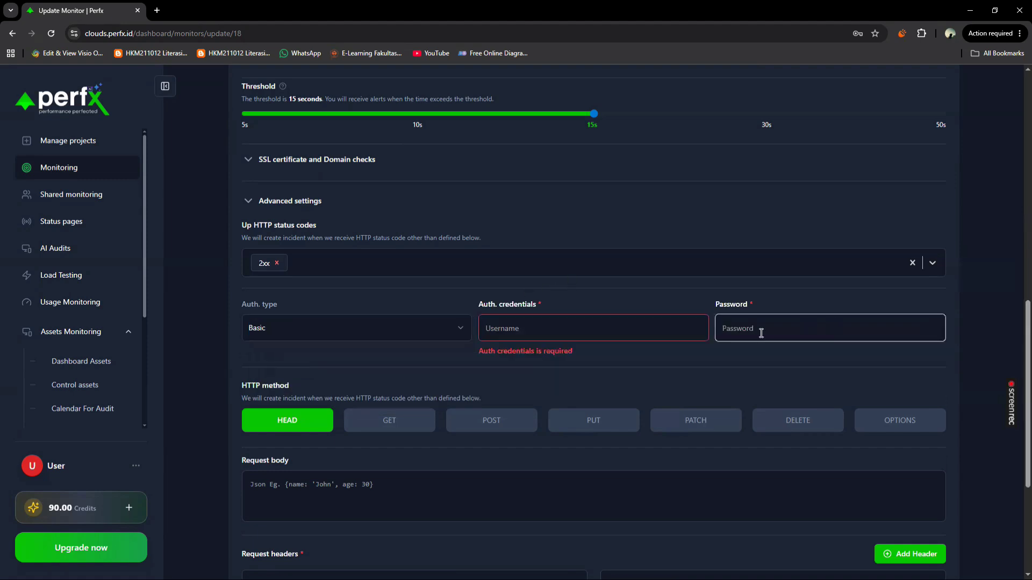
left_click(701, 332)
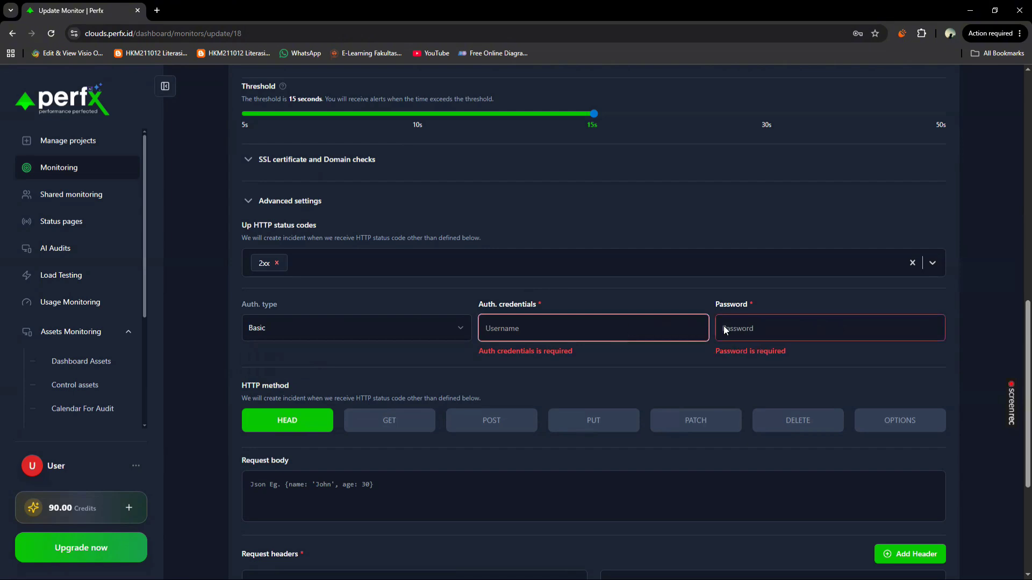
left_click(748, 327)
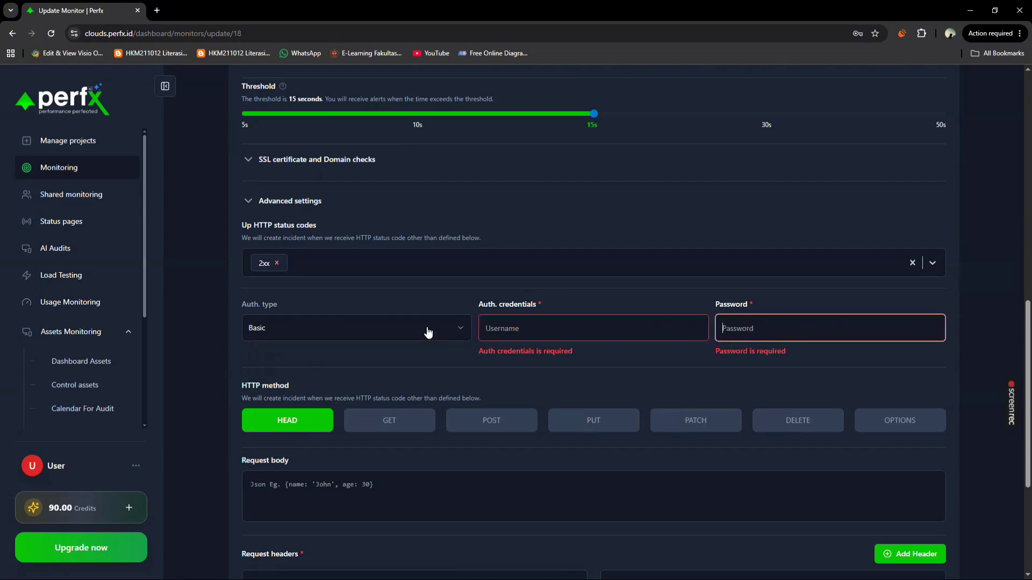
left_click(477, 308)
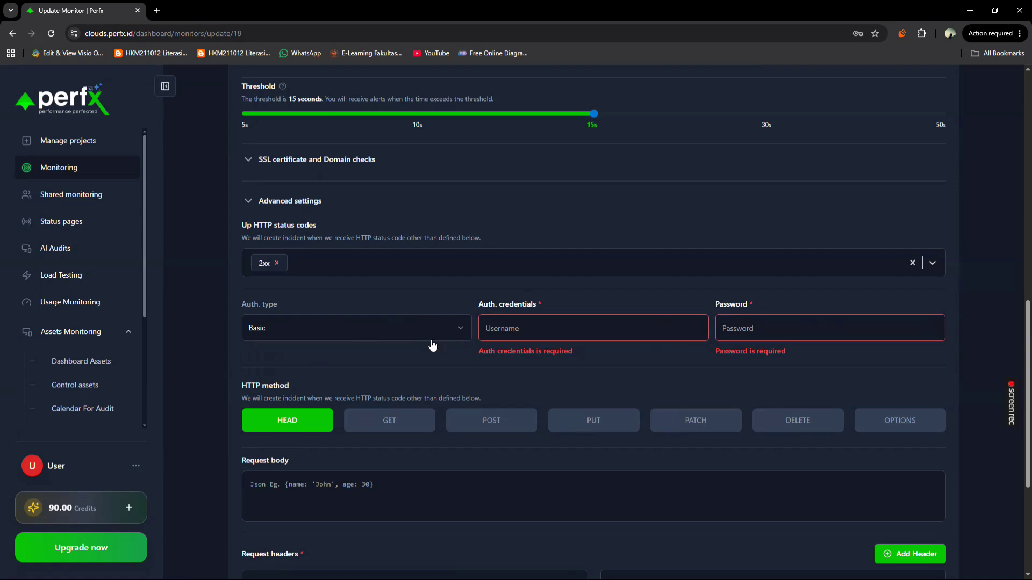
Step: Try the Bearer authentication type, look at its token field, and reset the Auth. type to None
left_click(365, 334)
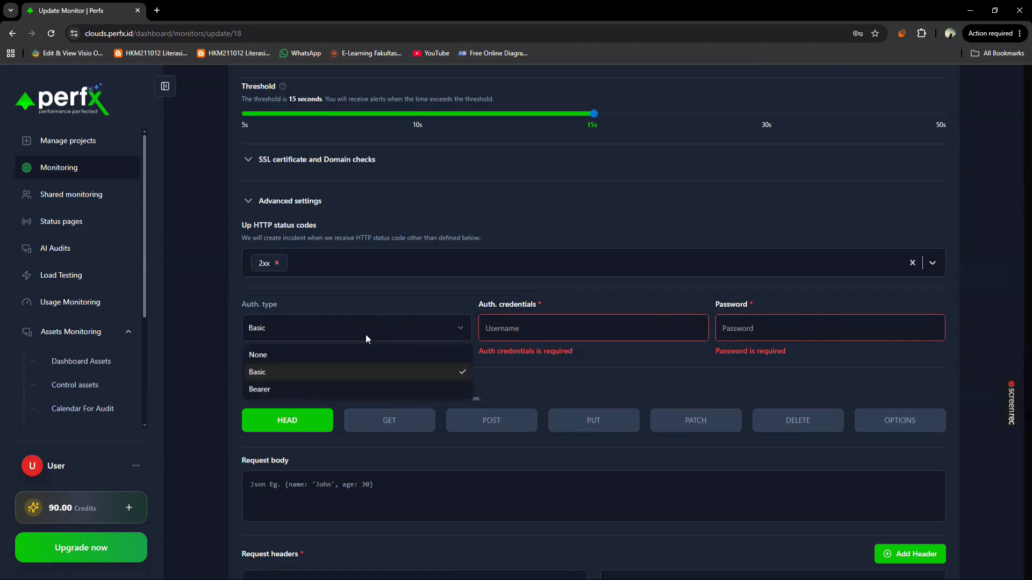
left_click(290, 395)
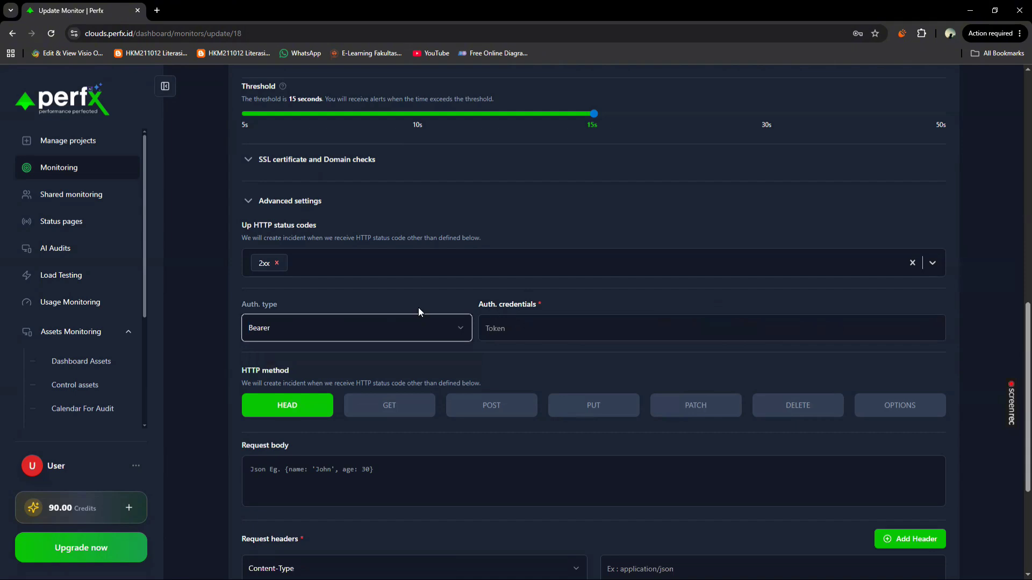
left_click(546, 327)
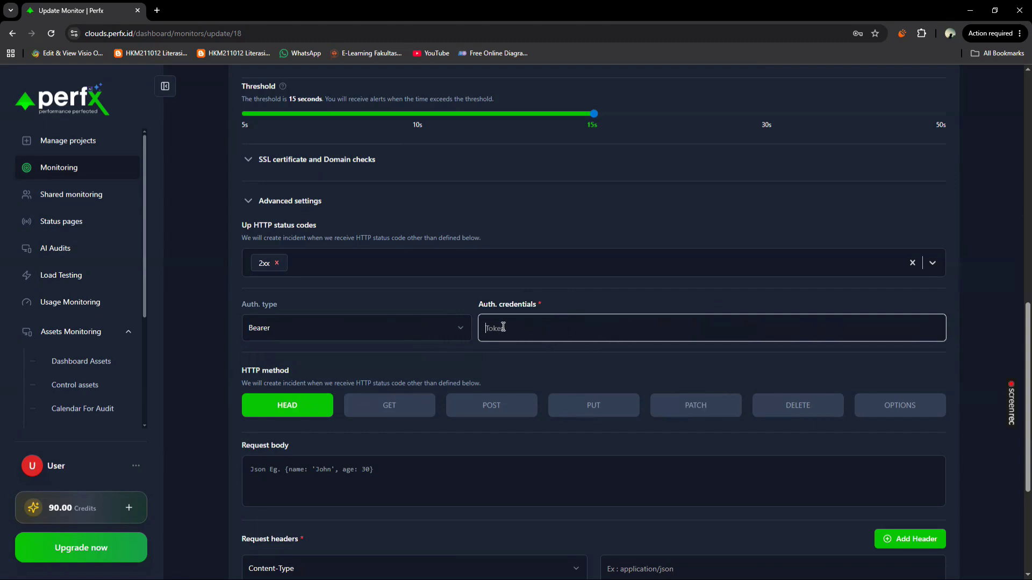
left_click(423, 327)
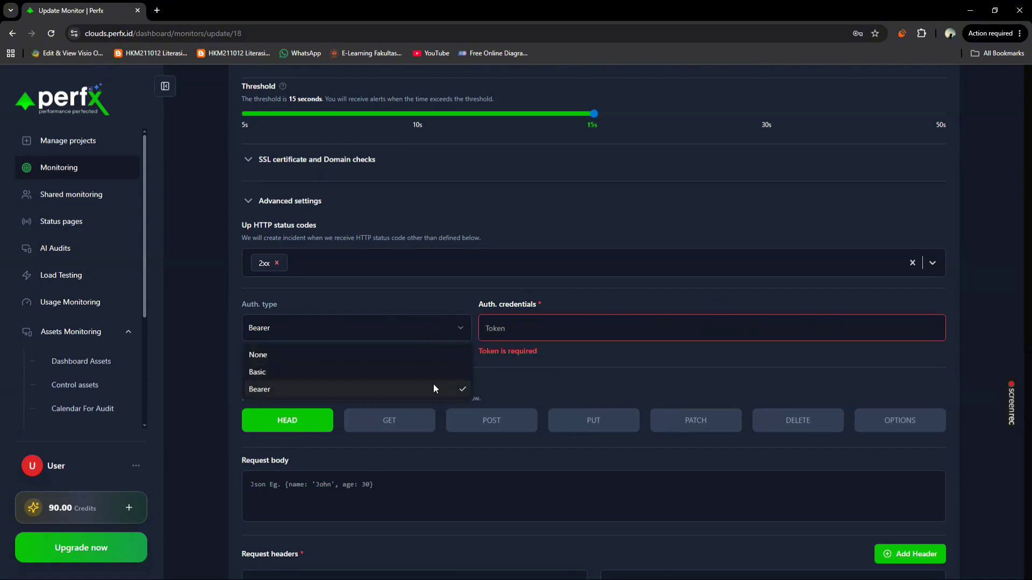
left_click(294, 355)
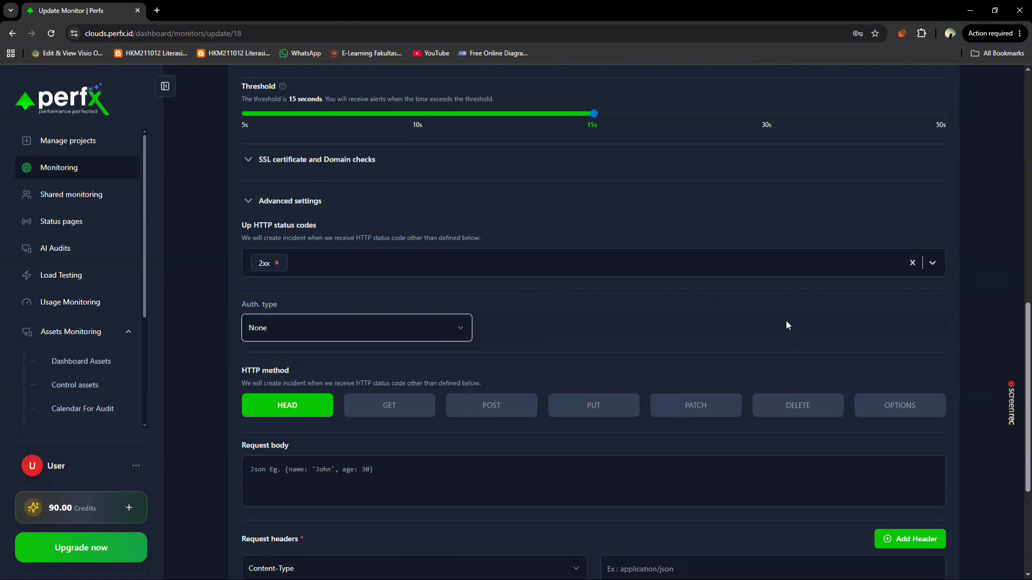
Step: Try the GET, POST, PUT, PATCH, DELETE and OPTIONS HTTP methods in turn, and reset the monitor's method to HEAD
scroll(706, 314, "down", 1)
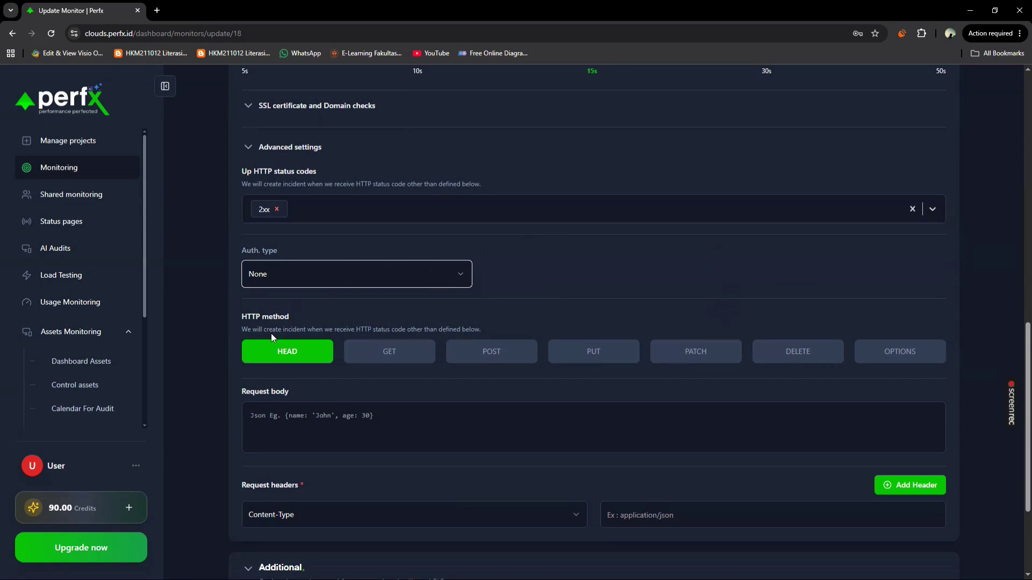
double_click(287, 316)
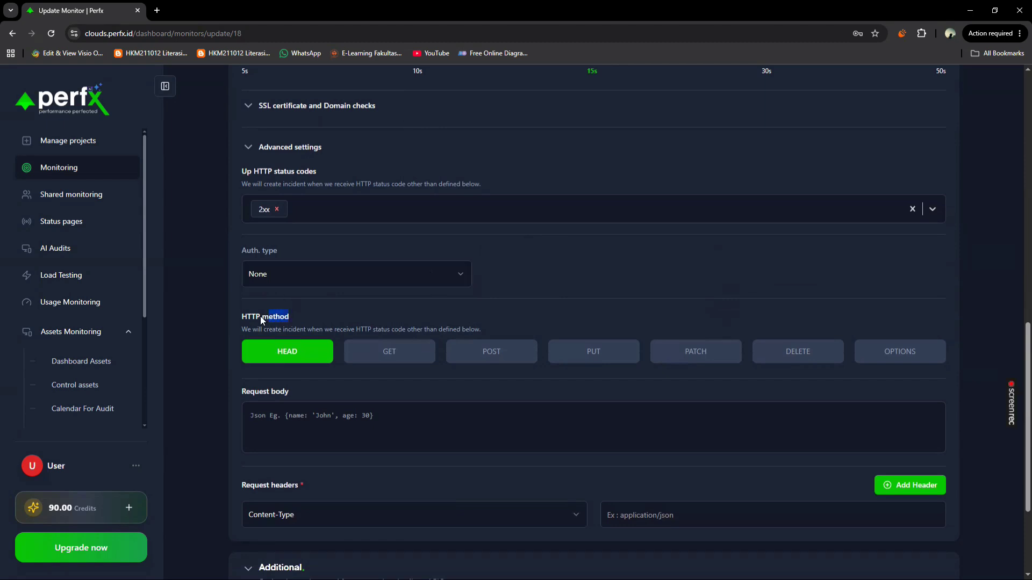
left_click(340, 304)
left_click(356, 361)
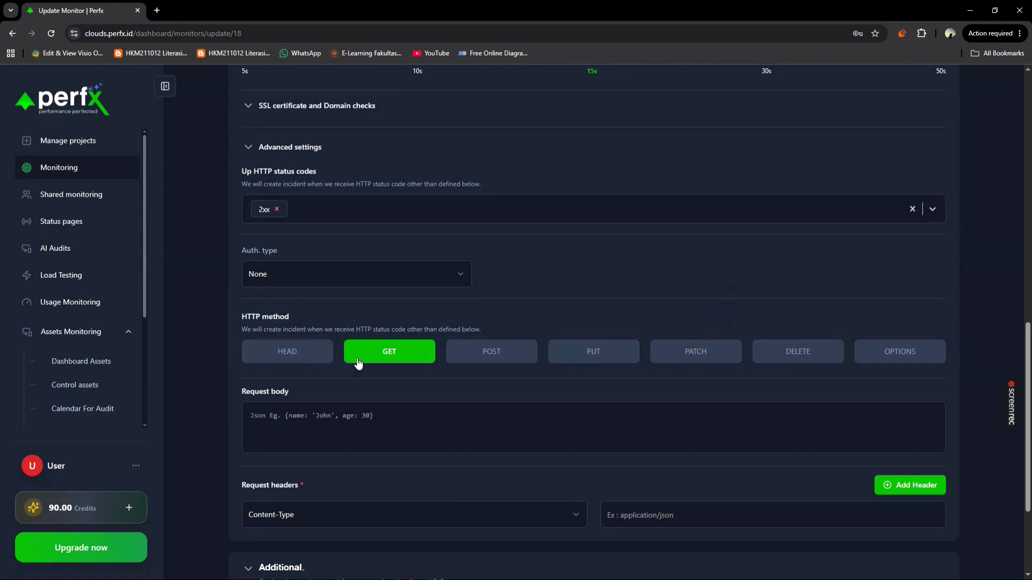
left_click(488, 352)
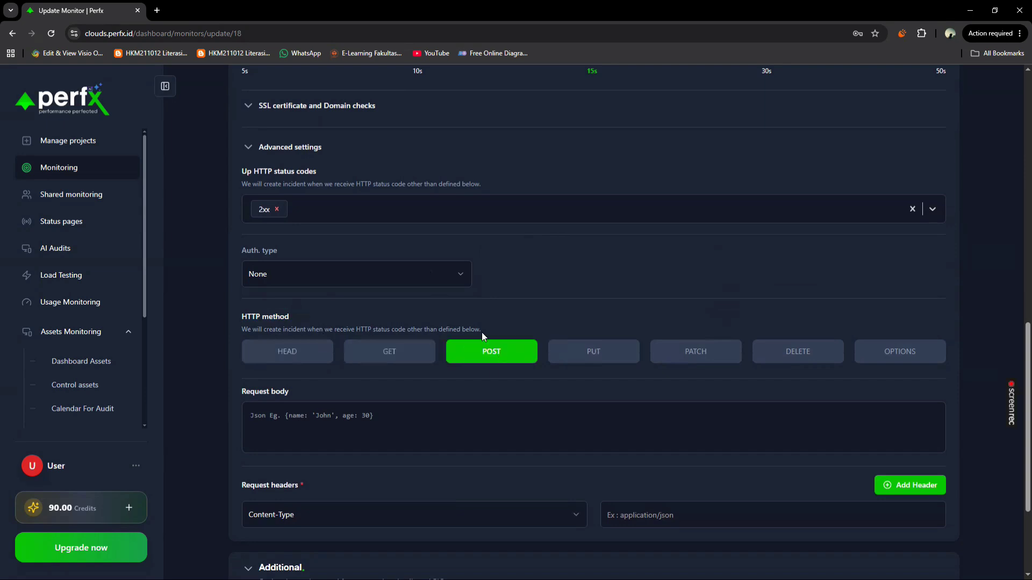
left_click(577, 356)
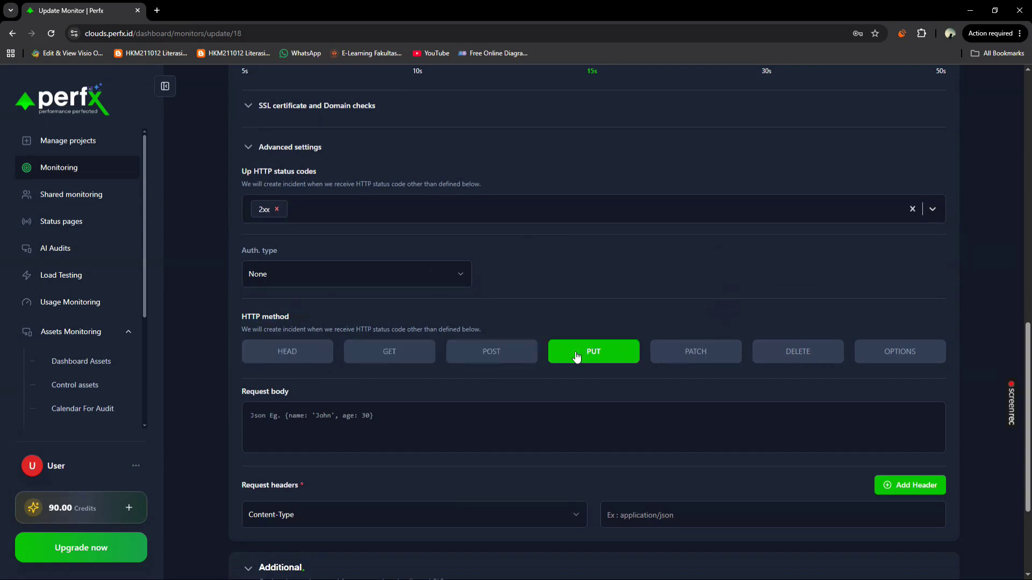
left_click(694, 357)
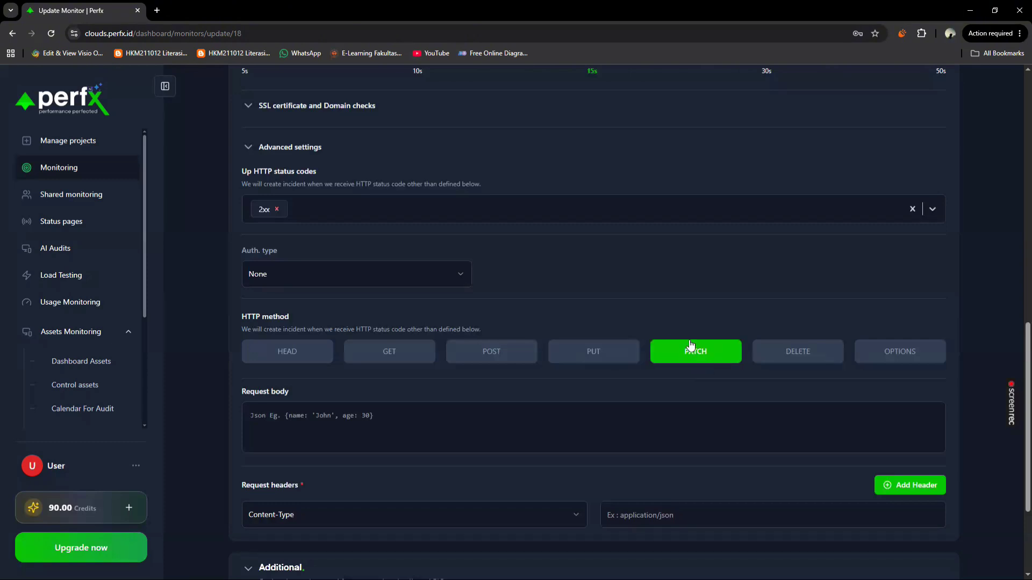
left_click(791, 352)
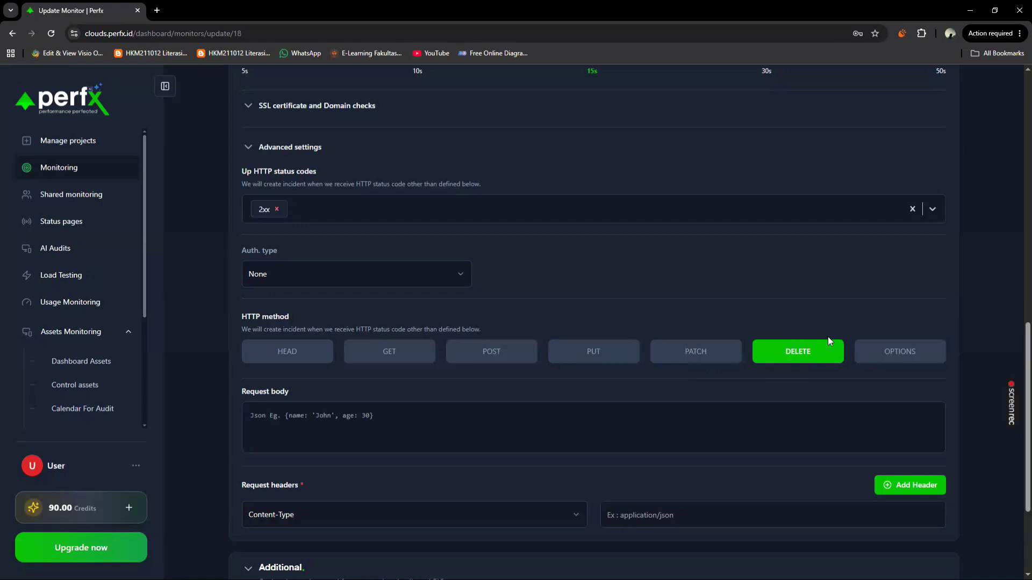
left_click(878, 359)
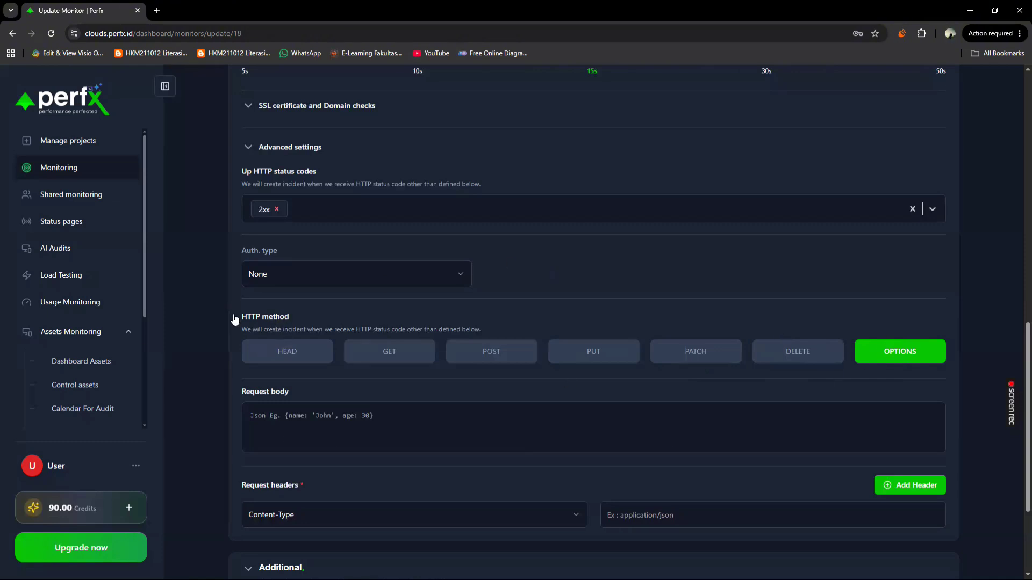
left_click(313, 359)
Step: Enter a JSON request body with a sample "name" entry and "age" set to 30
scroll(313, 359, "down", 1)
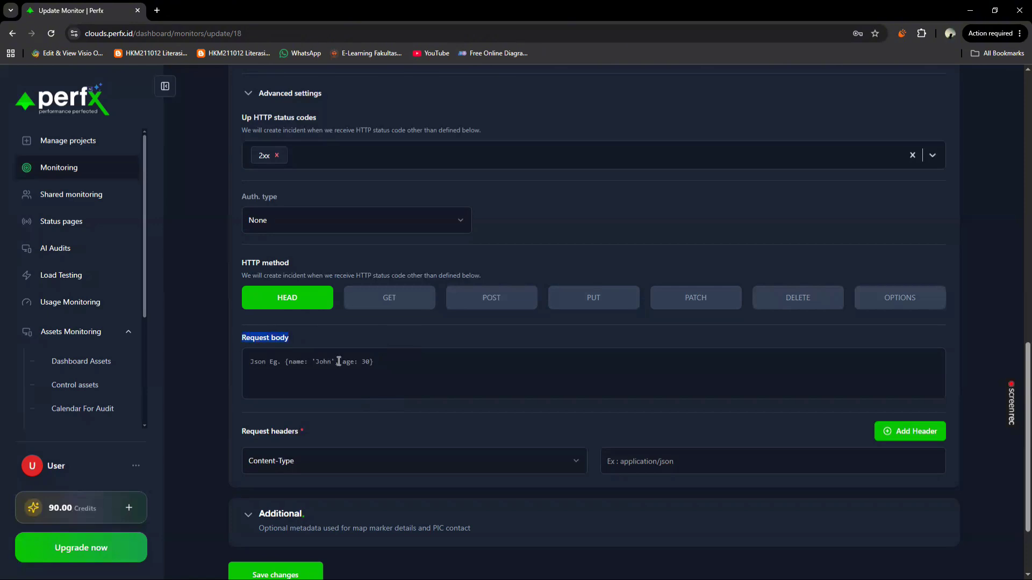
left_click(320, 340)
left_click(320, 365)
type("{   \"name\": \"John\",   \"age\": 30 }")
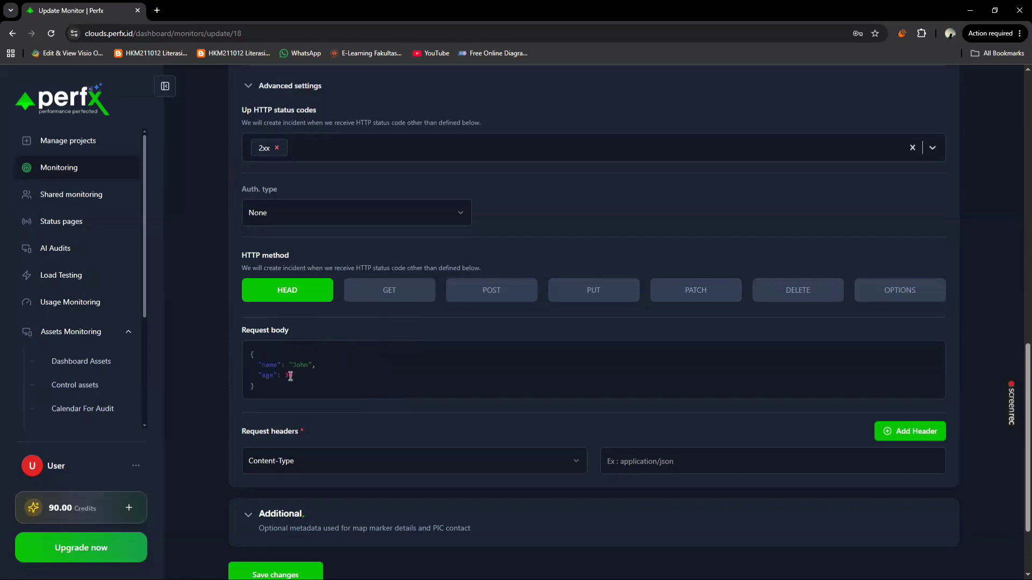
Step: Enlarge the page and examine the name and age entries in the JSON request body
key("ctrl+plus")
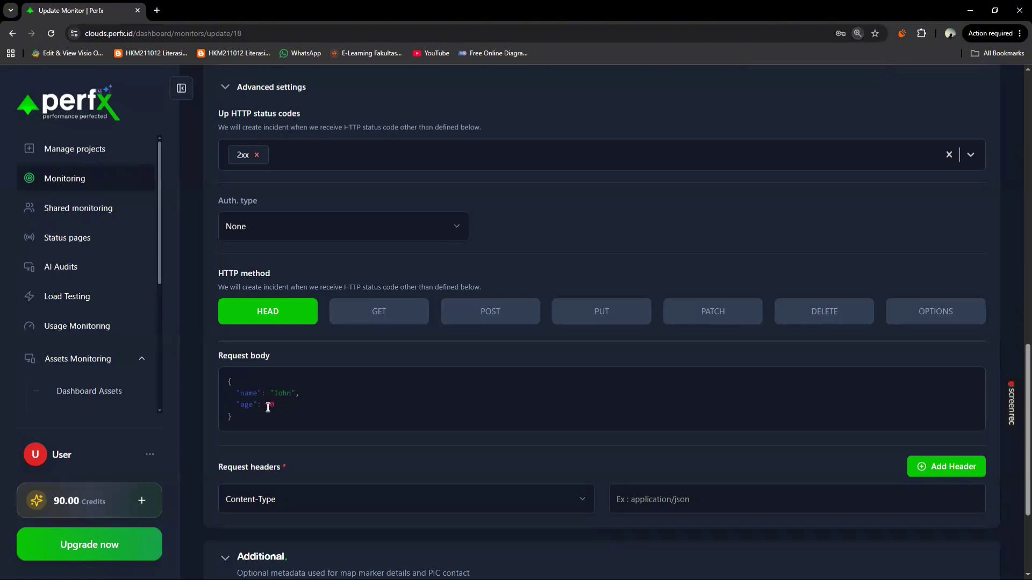
left_click_drag(292, 392, 275, 393)
left_click(293, 416)
scroll(293, 417, "down", 1)
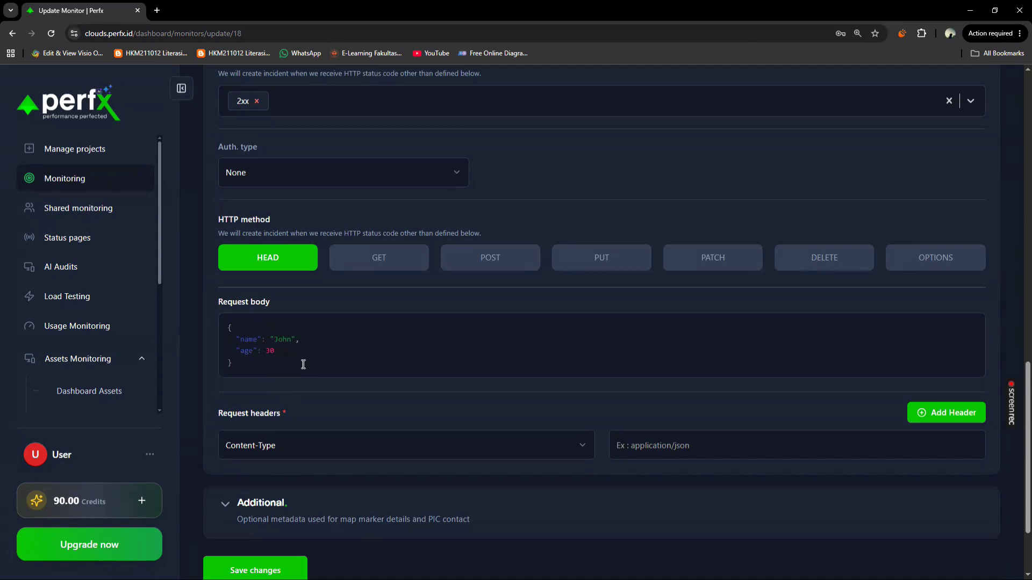
scroll(290, 352, "up", 2)
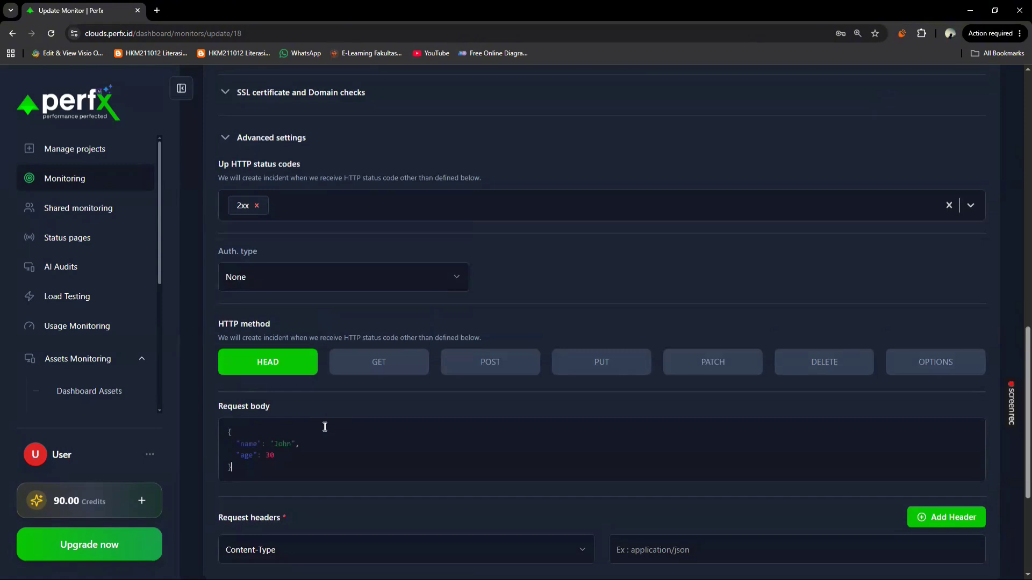
scroll(322, 422, "down", 1)
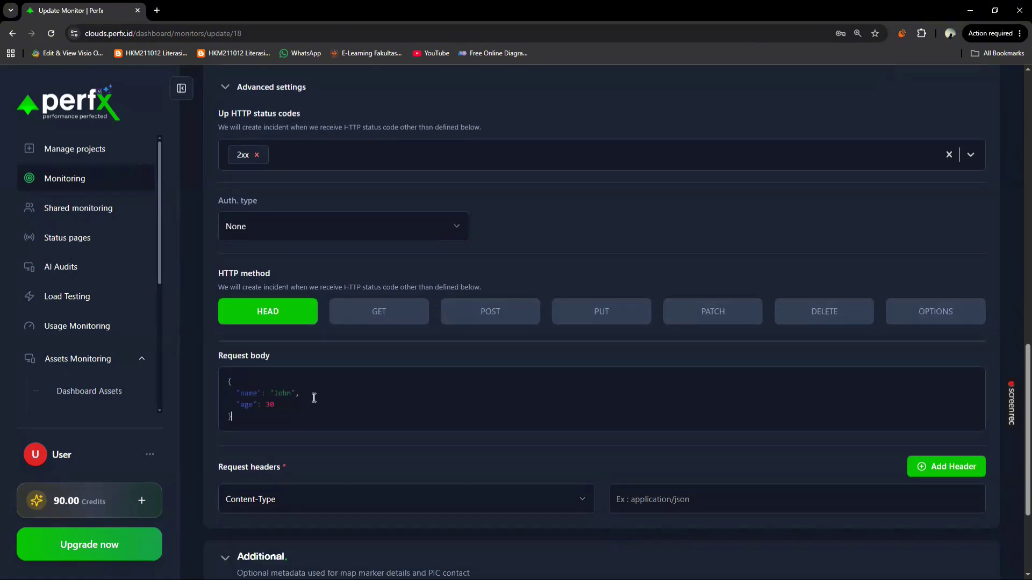
Step: Look through the available request header names, keep Content-Type, and set its value to application/json
scroll(314, 397, "down", 1)
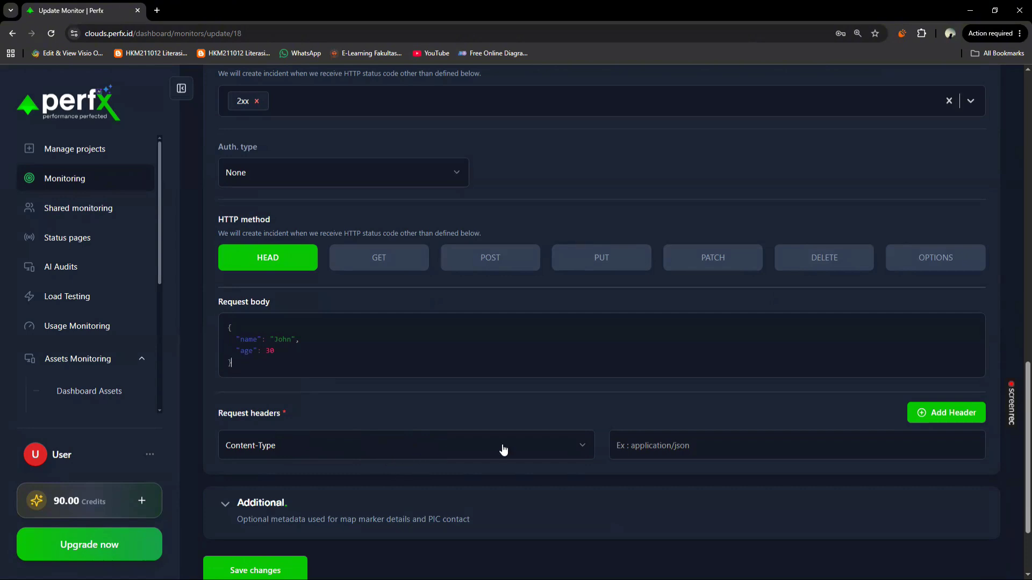
scroll(503, 450, "down", 1)
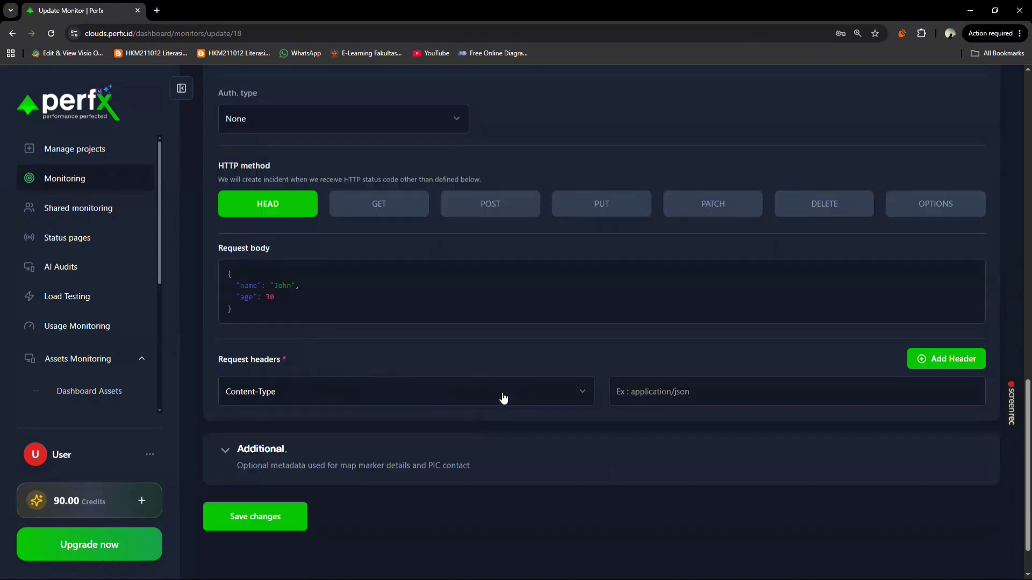
left_click(668, 403)
left_click(460, 383)
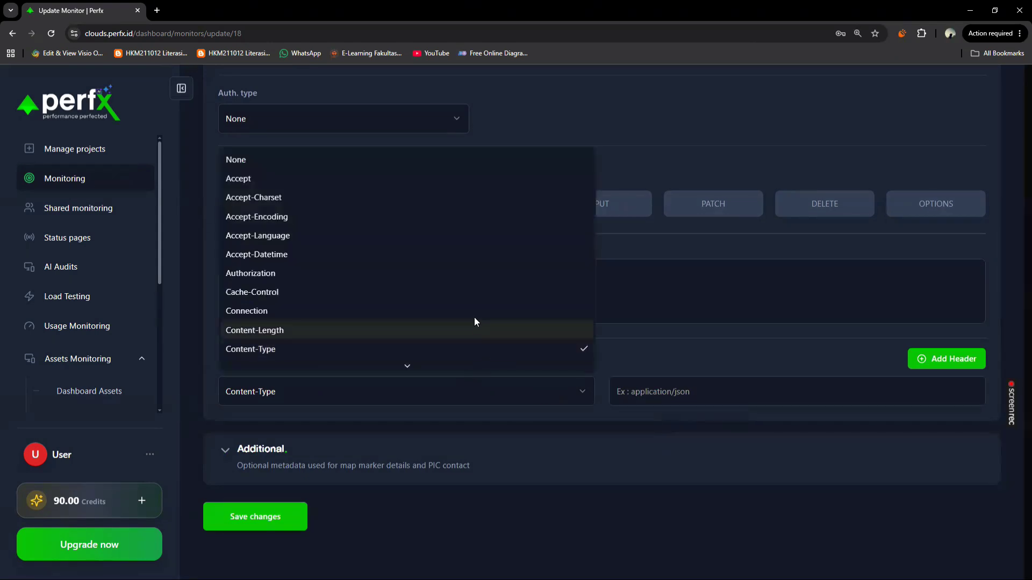
scroll(338, 237, "down", 1)
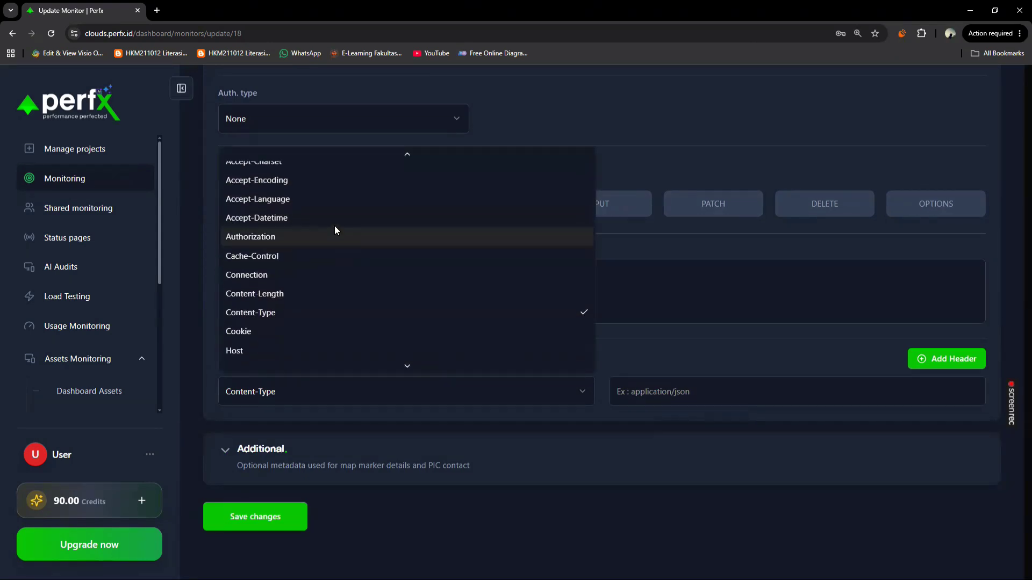
scroll(333, 269, "up", 1)
left_click(322, 347)
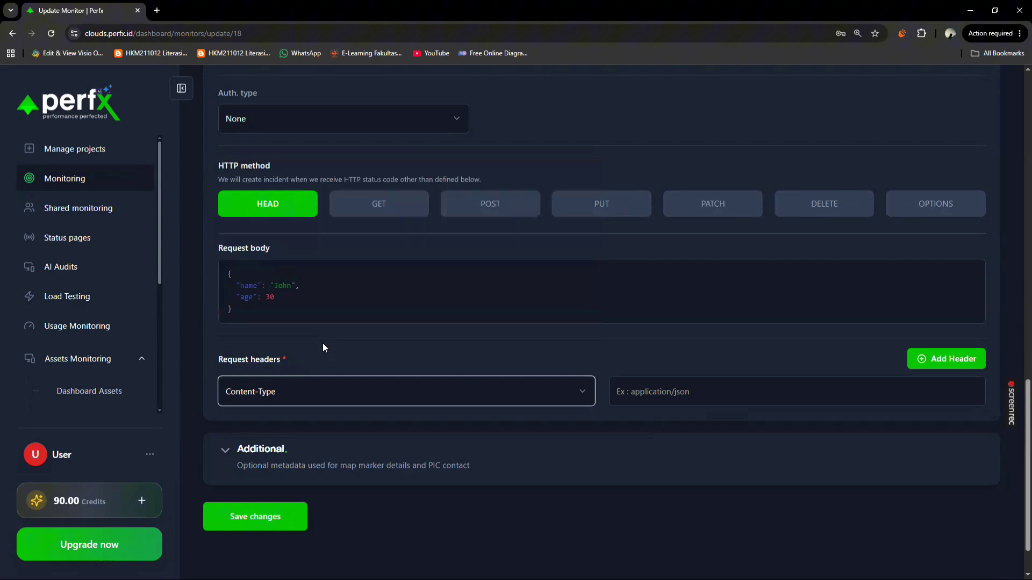
left_click(314, 392)
scroll(304, 312, "down", 2)
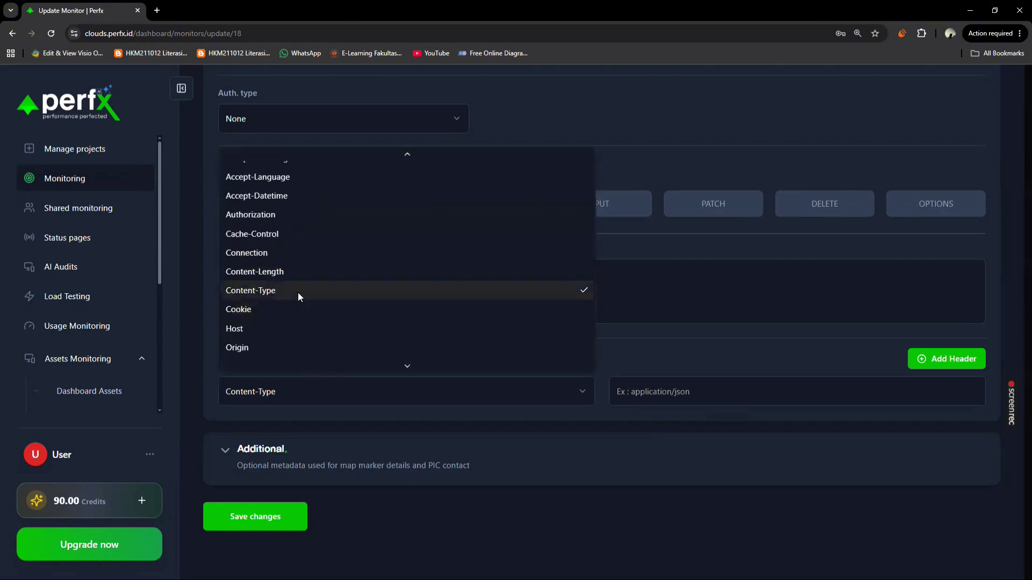
left_click(298, 292)
left_click(707, 384)
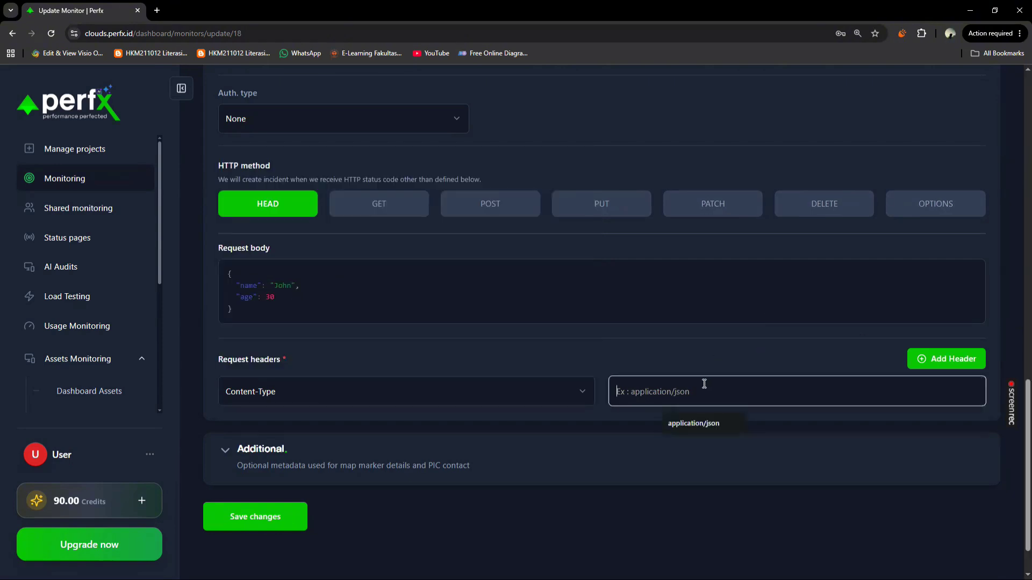
left_click(694, 424)
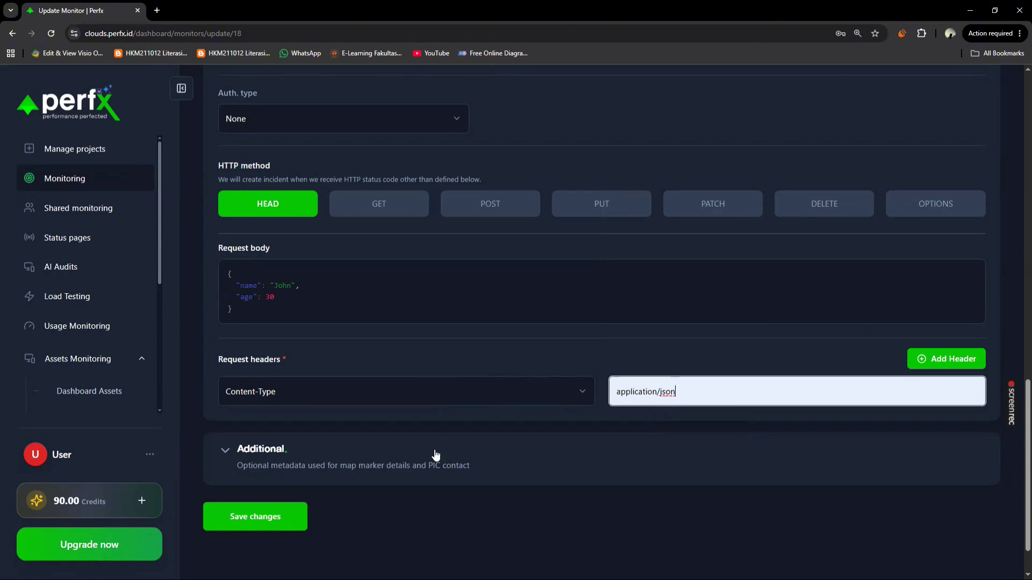
Step: Look back over the monitor form, from the request headers up to the interval, request timeout and threshold settings
scroll(438, 458, "up", 1)
scroll(424, 414, "down", 1)
scroll(279, 418, "up", 10)
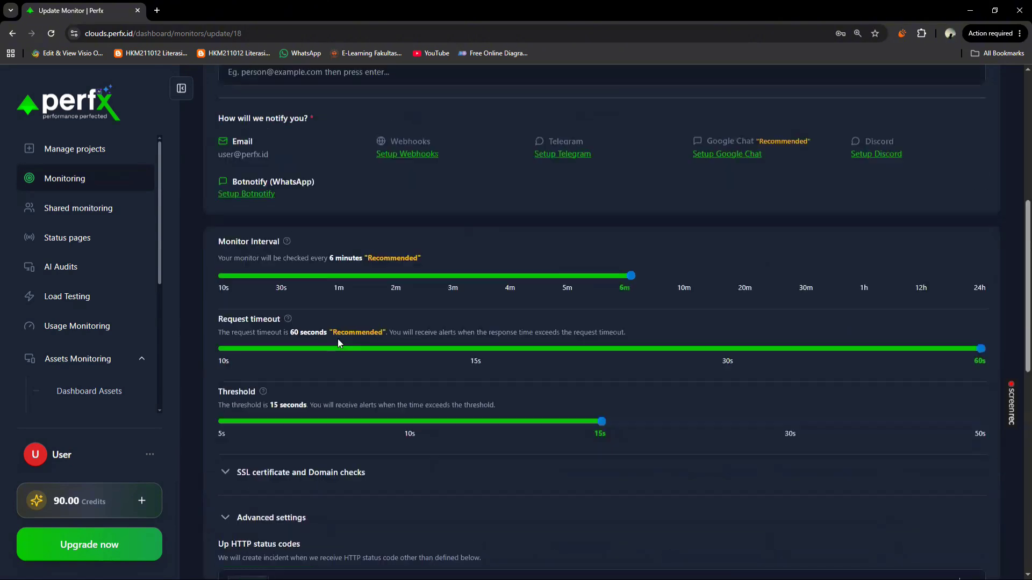